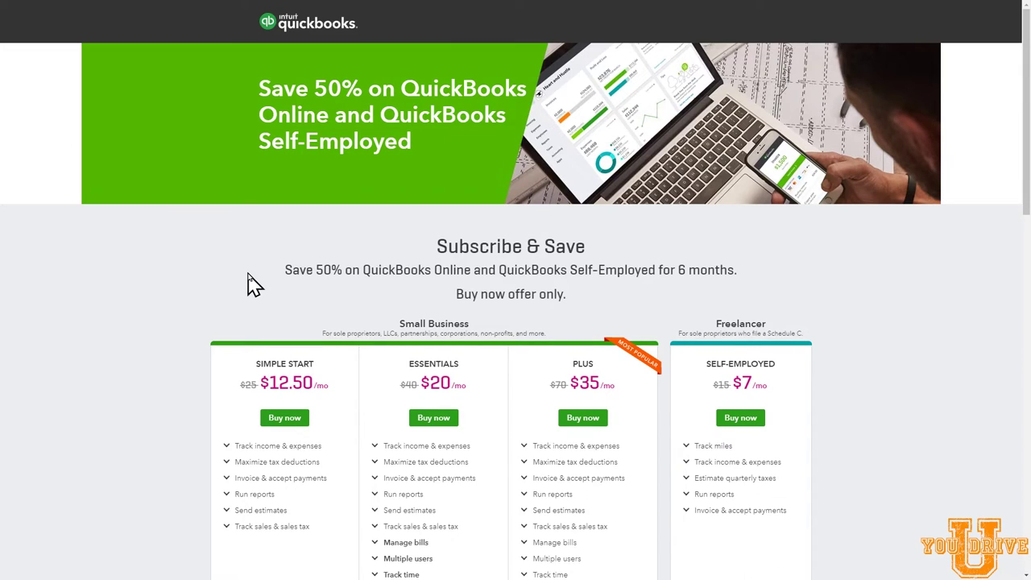
Step: Compare the pricing plans and buy the Simple Start plan
{"action": "scroll", "coordinate": [250, 284], "scroll_direction": "down", "scroll_amount": 4}
{"action": "scroll", "coordinate": [250, 284], "scroll_direction": "up", "scroll_amount": 2}
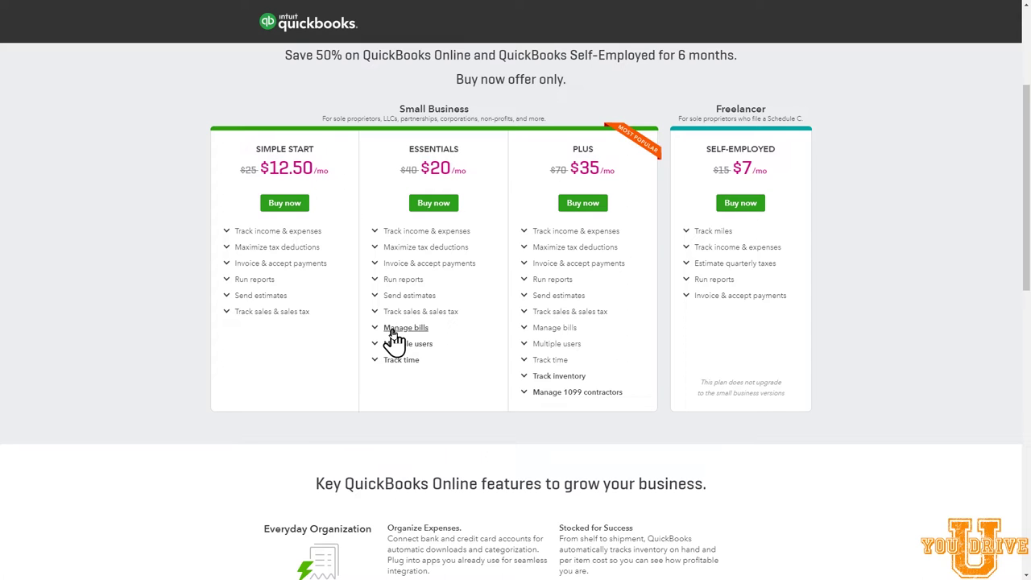
{"action": "scroll", "coordinate": [346, 242], "scroll_direction": "up", "scroll_amount": 1}
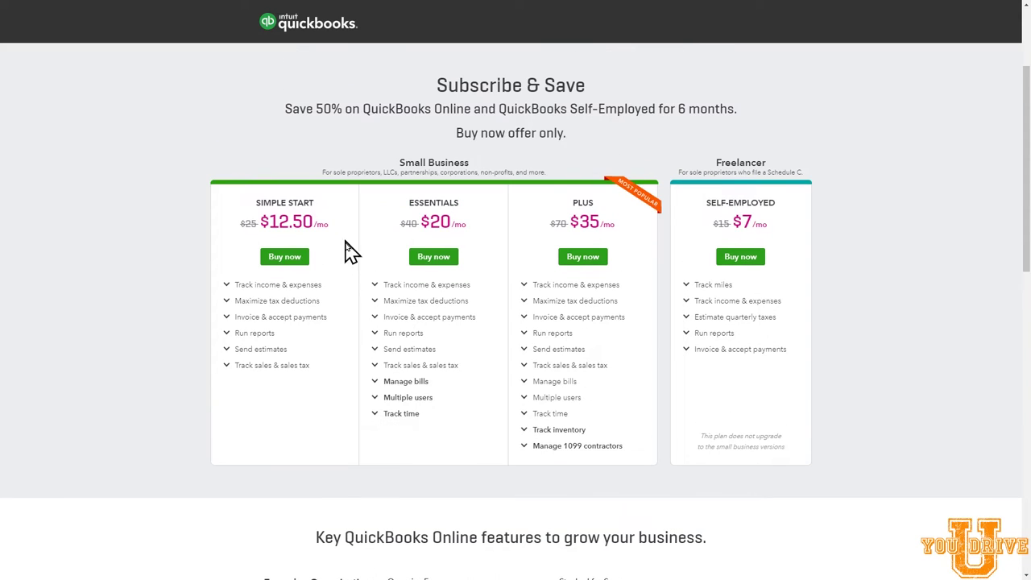
{"action": "left_click", "coordinate": [284, 257]}
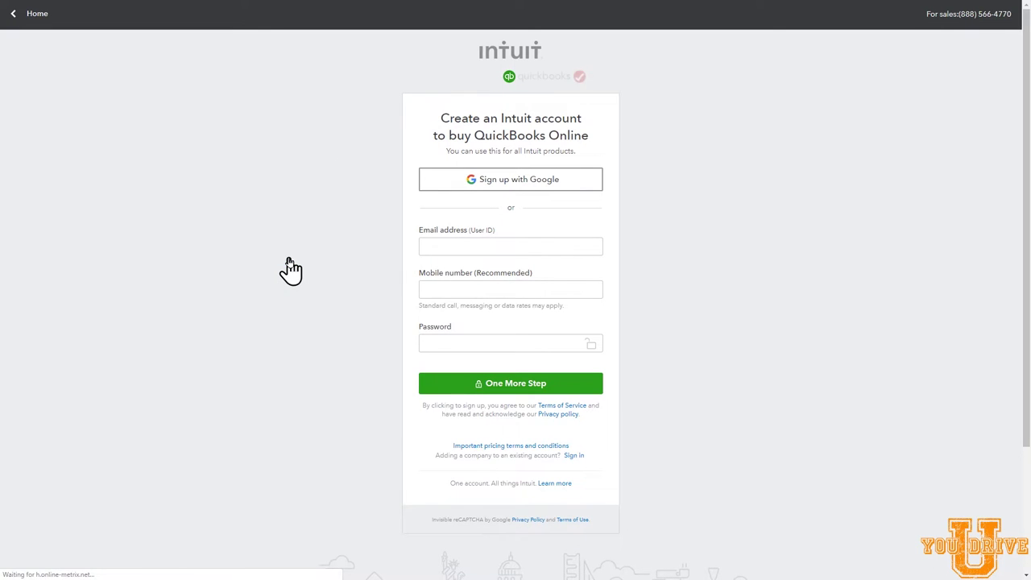
Step: Fill in the sign-up email, mobile number and password, then continue to business setup
{"action": "left_click", "coordinate": [493, 245]}
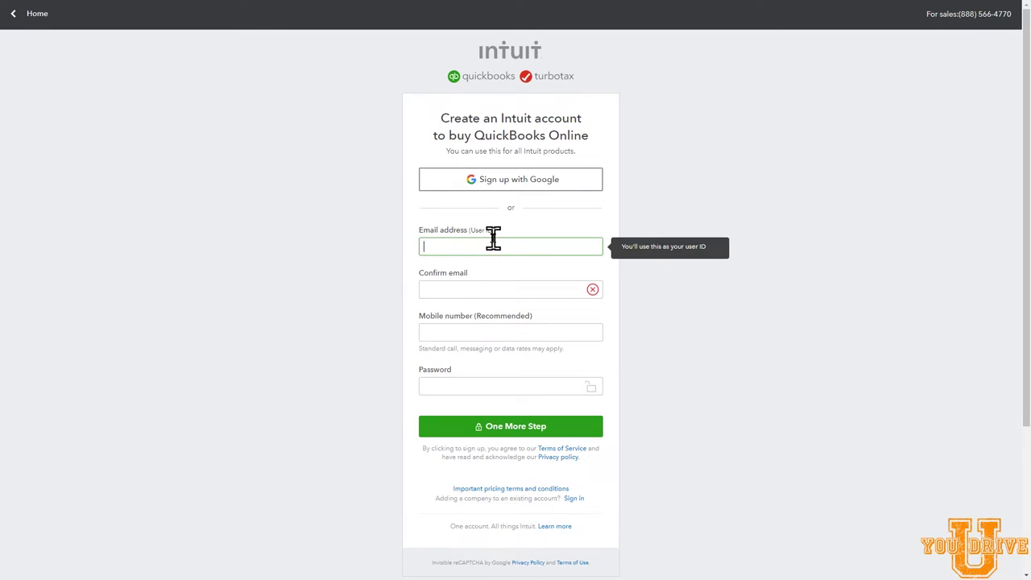
{"action": "left_click", "coordinate": [666, 162]}
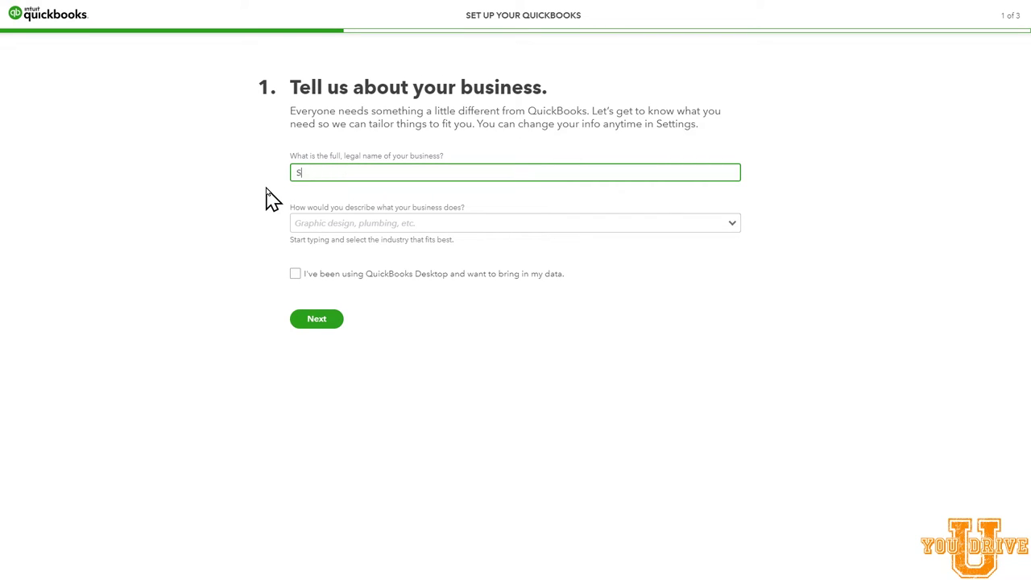
Step: Enter business name 'Sample Trucking Co.' and industry 'Truck driving and freight', then continue
{"action": "type", "text": "ample Trucking Co."}
{"action": "left_click", "coordinate": [360, 229]}
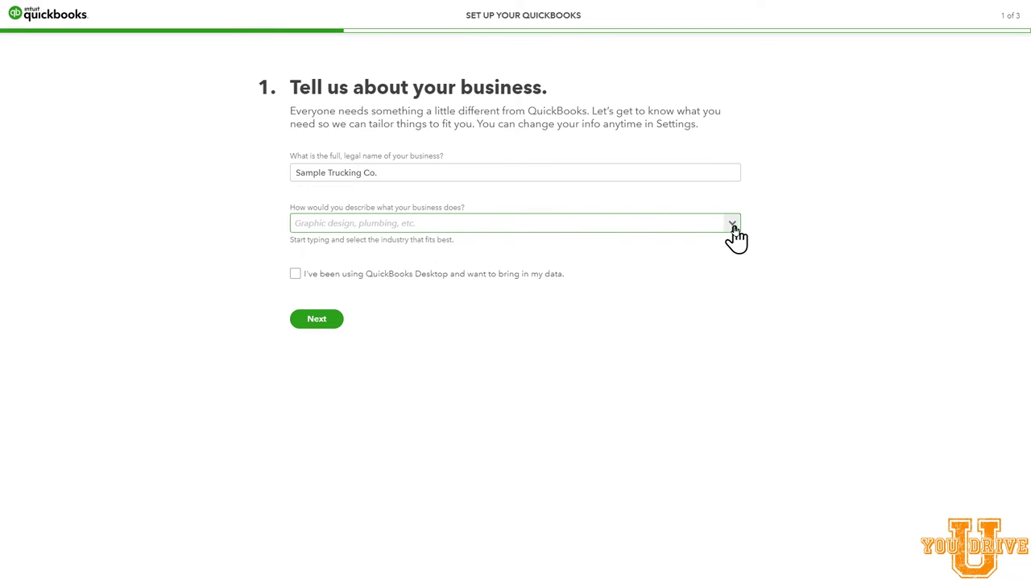
{"action": "type", "text": "trucking"}
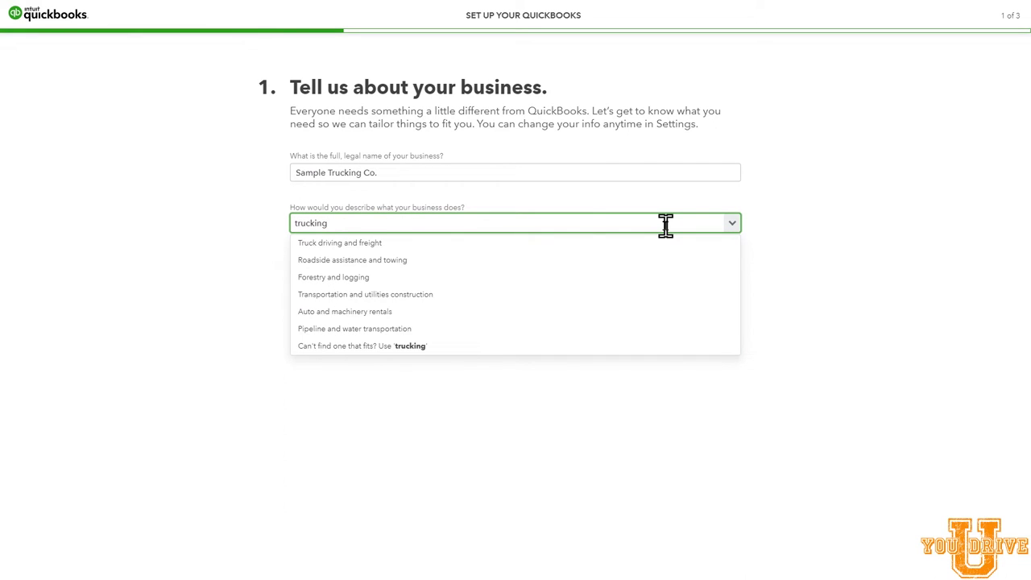
{"action": "left_click", "coordinate": [418, 245]}
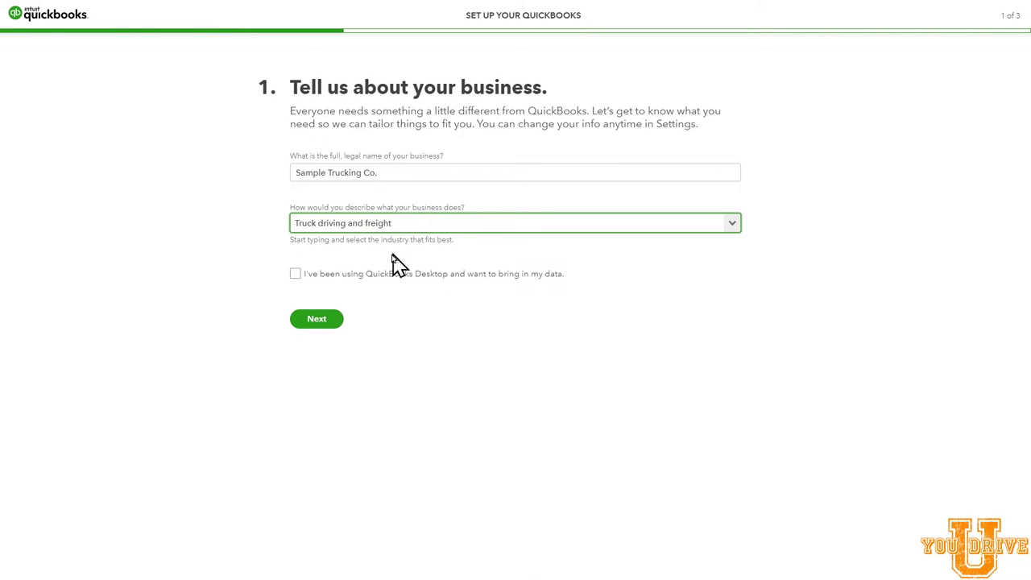
{"action": "left_click", "coordinate": [316, 320]}
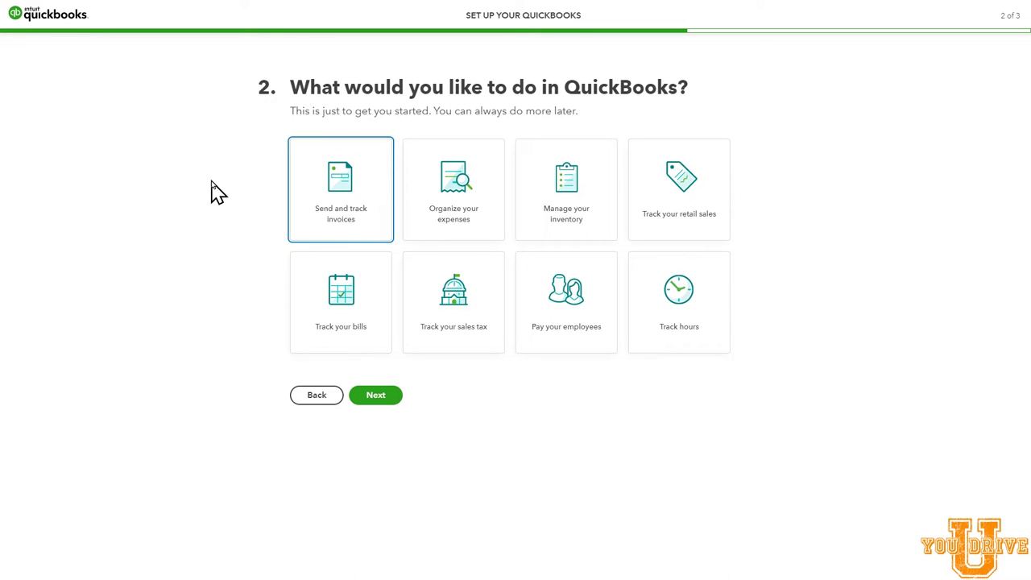
Step: Choose Send and track invoices, Organize your expenses and Track your bills as goals
{"action": "left_click", "coordinate": [355, 198]}
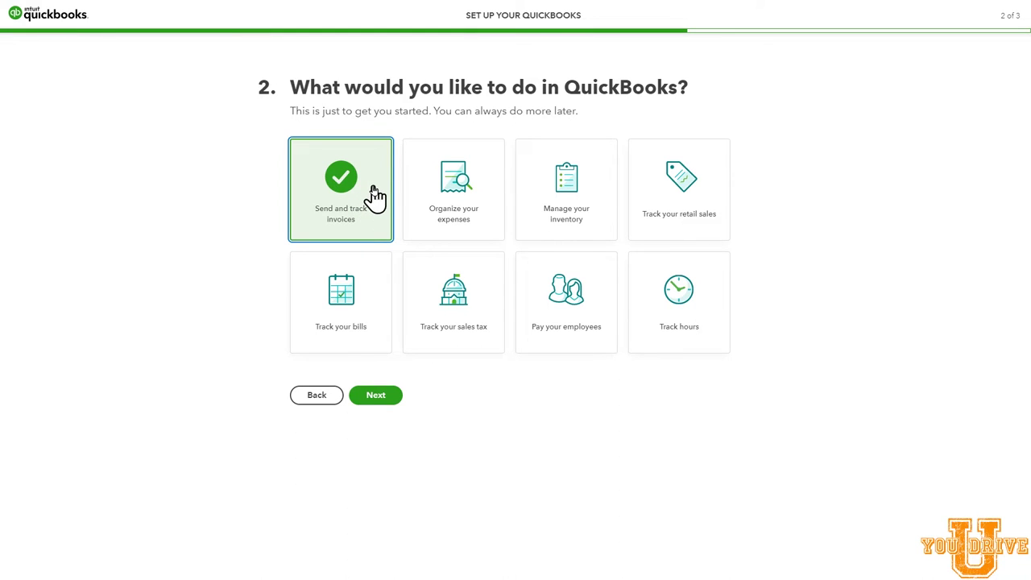
{"action": "left_click", "coordinate": [466, 219]}
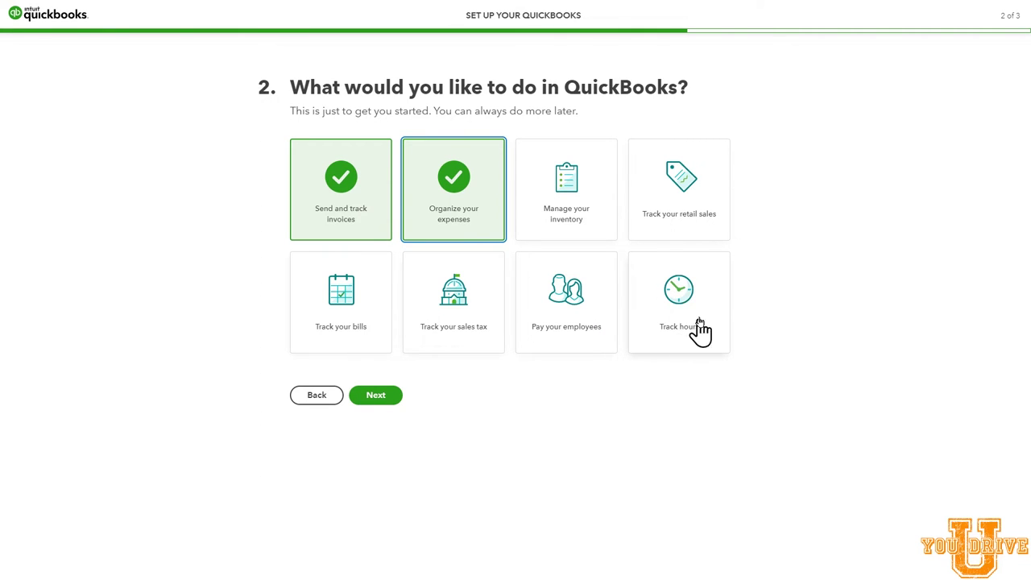
{"action": "left_click", "coordinate": [359, 324]}
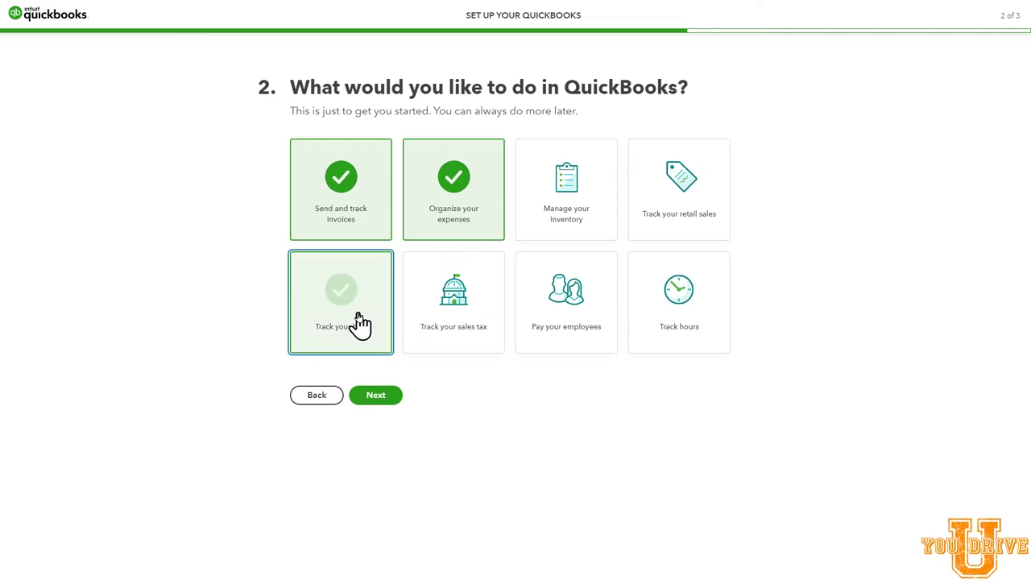
{"action": "left_click", "coordinate": [382, 400]}
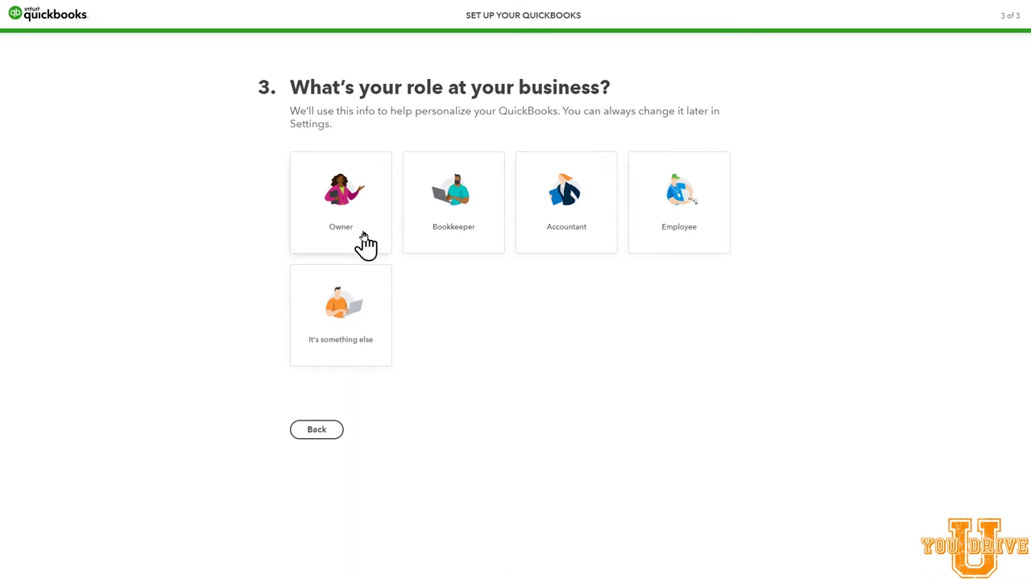
Step: Set the role to Owner with no accountant or bookkeeper, and finish setup
{"action": "left_click", "coordinate": [352, 208]}
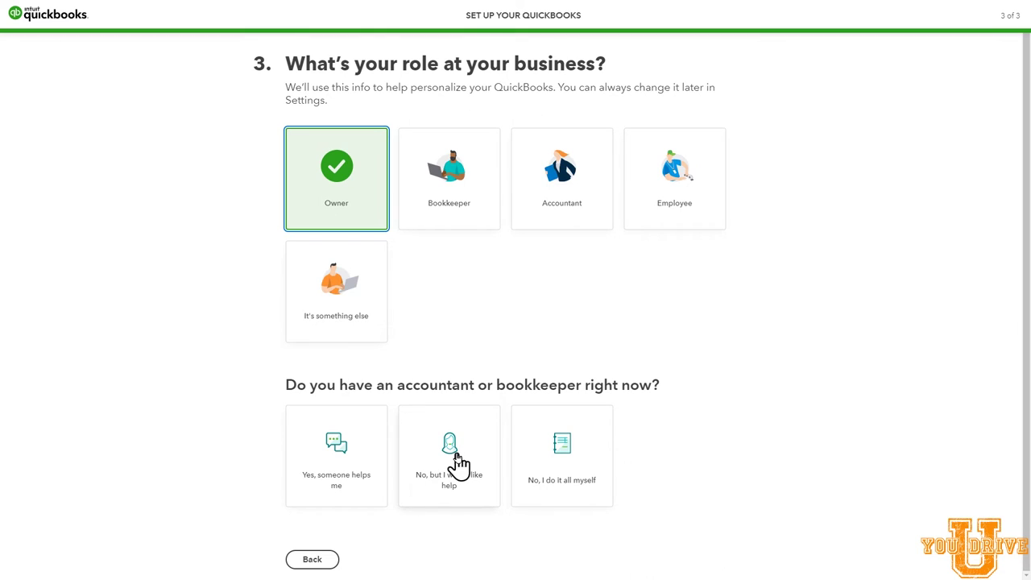
{"action": "left_click", "coordinate": [550, 461]}
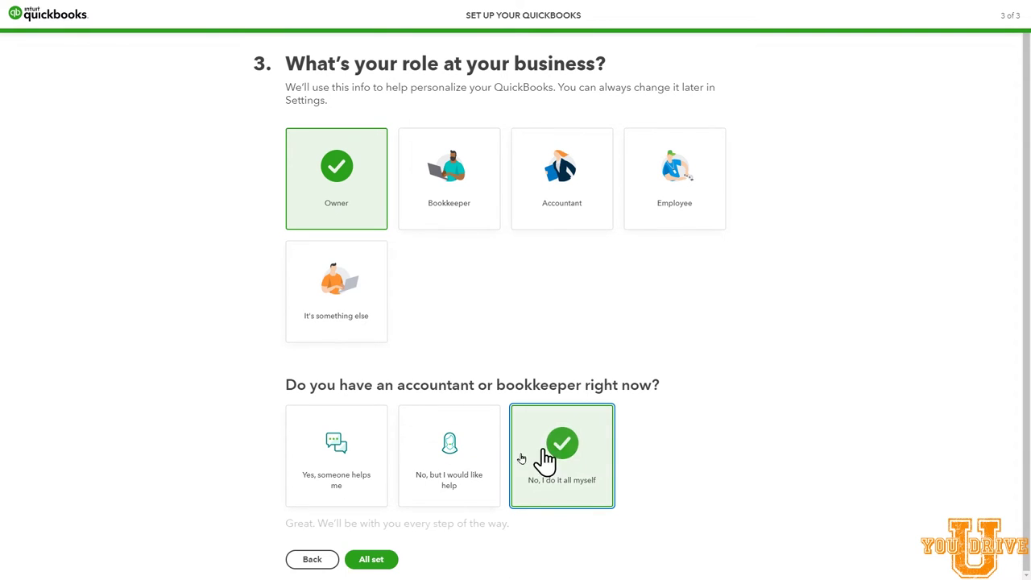
{"action": "left_click", "coordinate": [384, 563]}
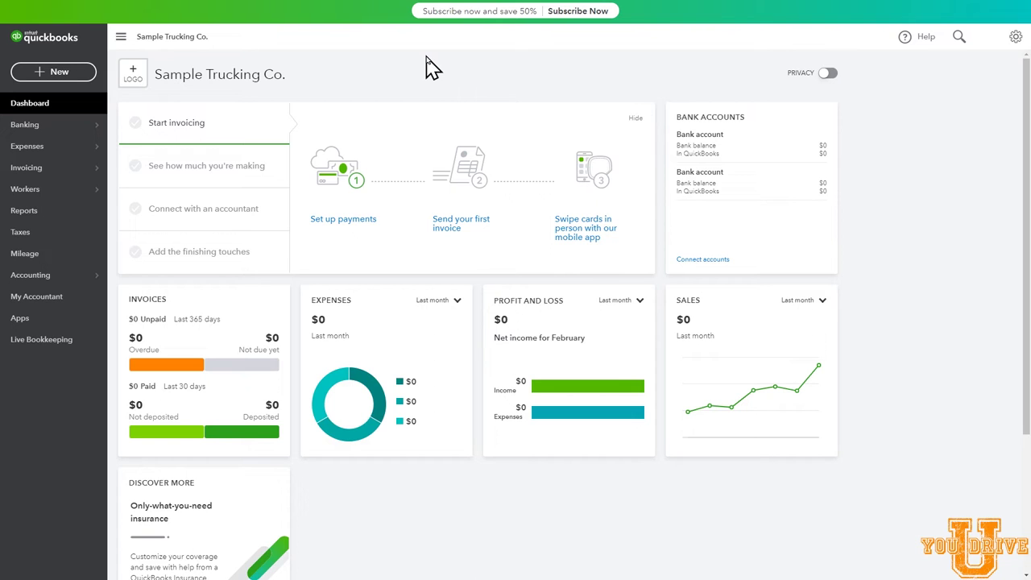
Step: Open Account and Settings from the gear menu's Your Company section
{"action": "left_click", "coordinate": [1016, 36]}
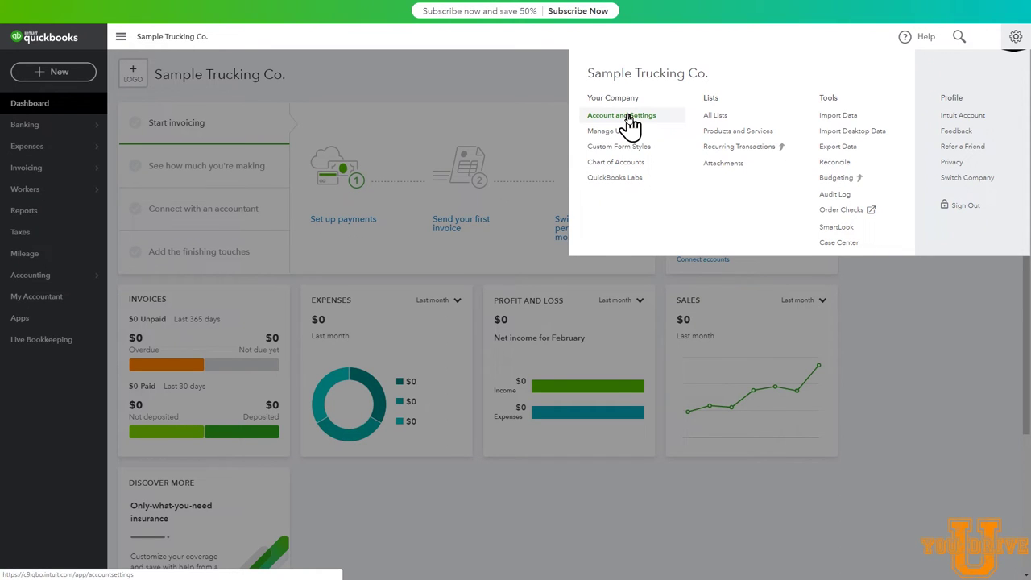
{"action": "left_click", "coordinate": [631, 121]}
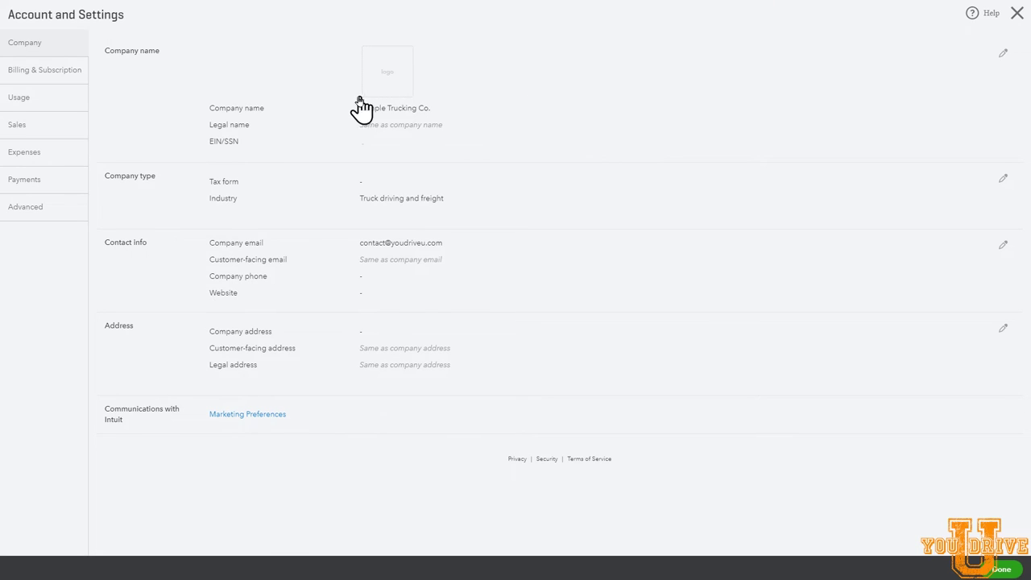
Step: Edit the company name details, try entering an EIN and save, then edit Contact info
{"action": "left_click", "coordinate": [300, 85]}
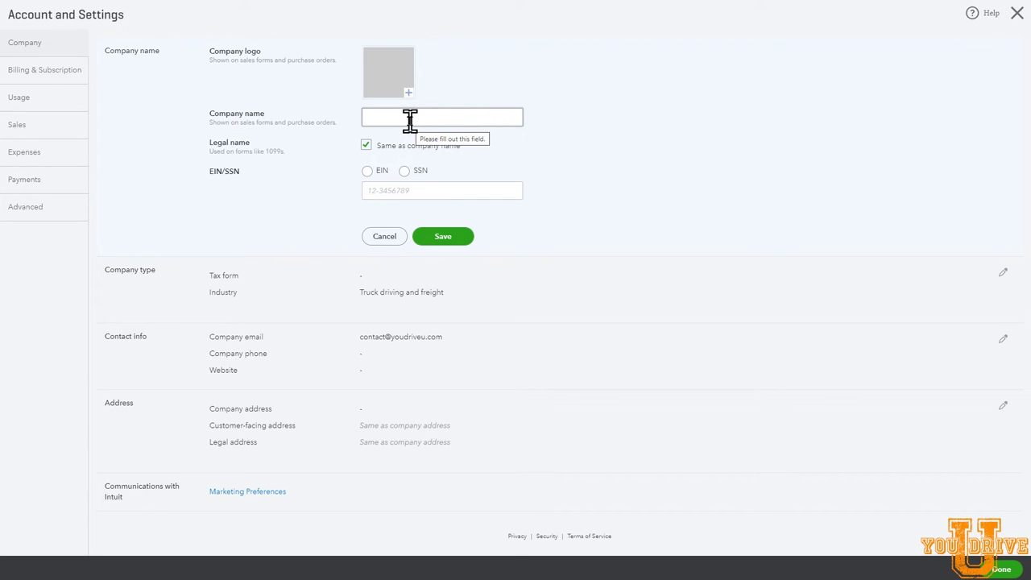
{"action": "left_click", "coordinate": [410, 119]}
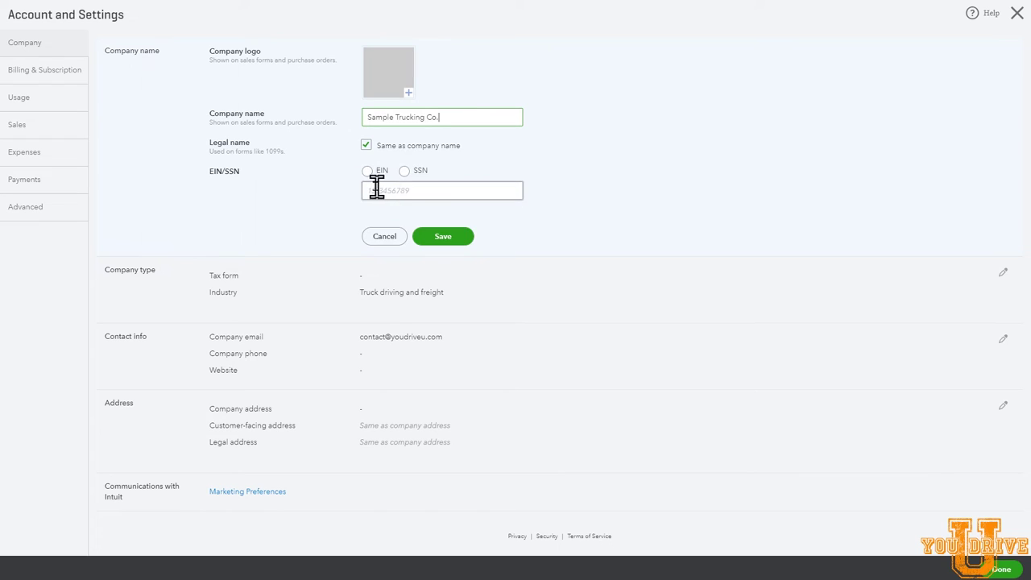
{"action": "left_click", "coordinate": [368, 171]}
{"action": "left_click", "coordinate": [375, 190]}
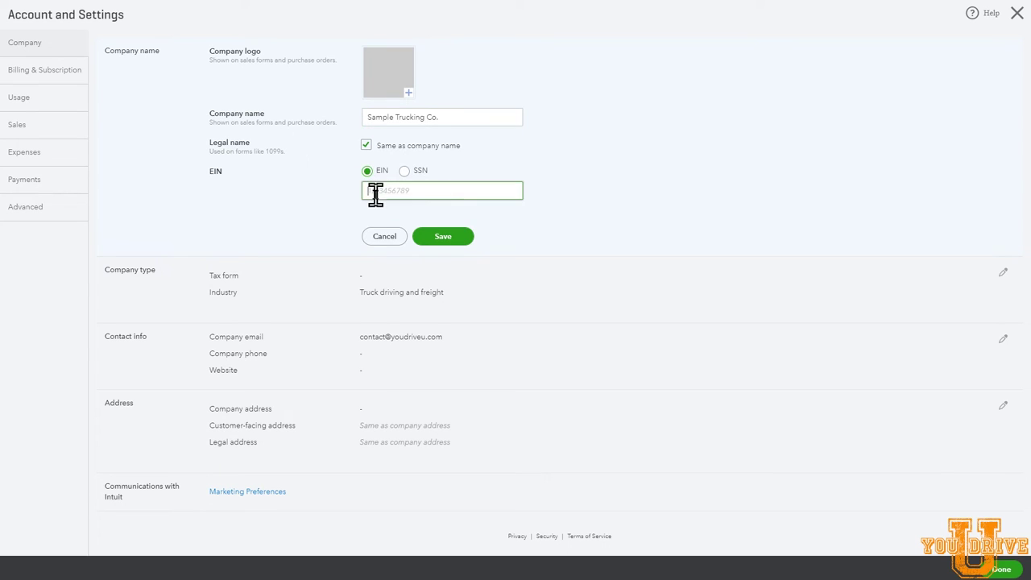
{"action": "type", "text": "123123123"}
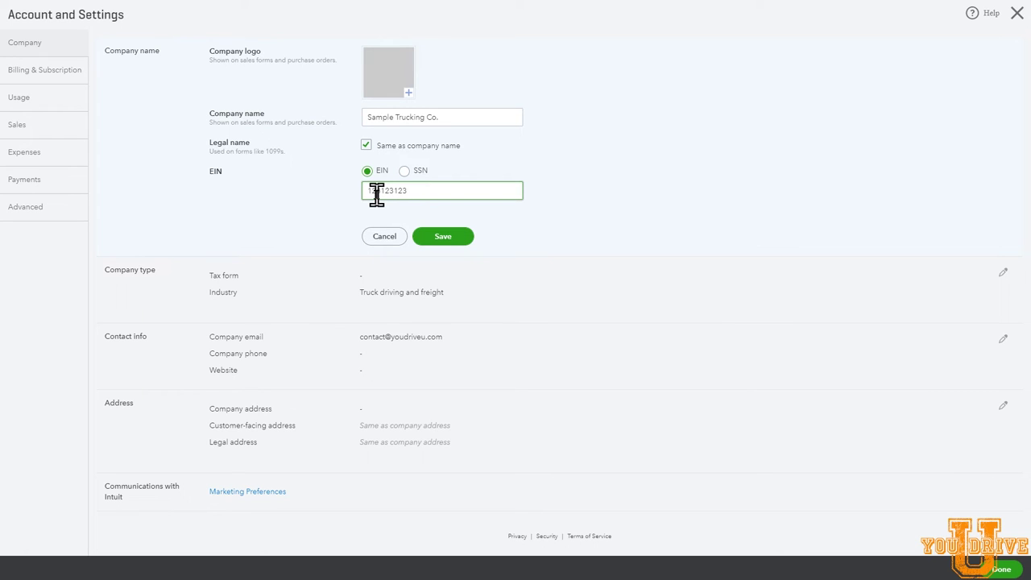
{"action": "left_click", "coordinate": [443, 242]}
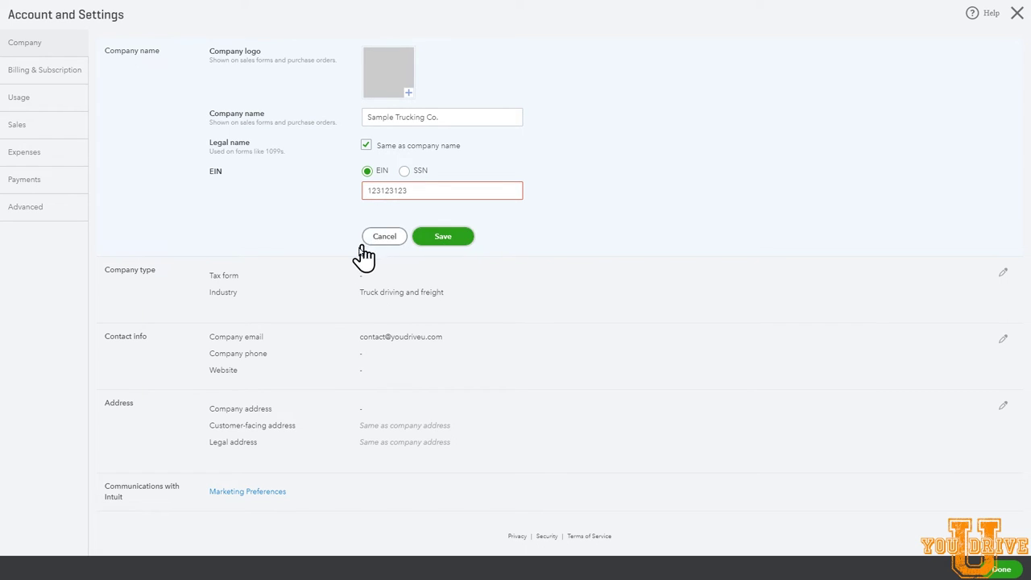
{"action": "left_click", "coordinate": [407, 278]}
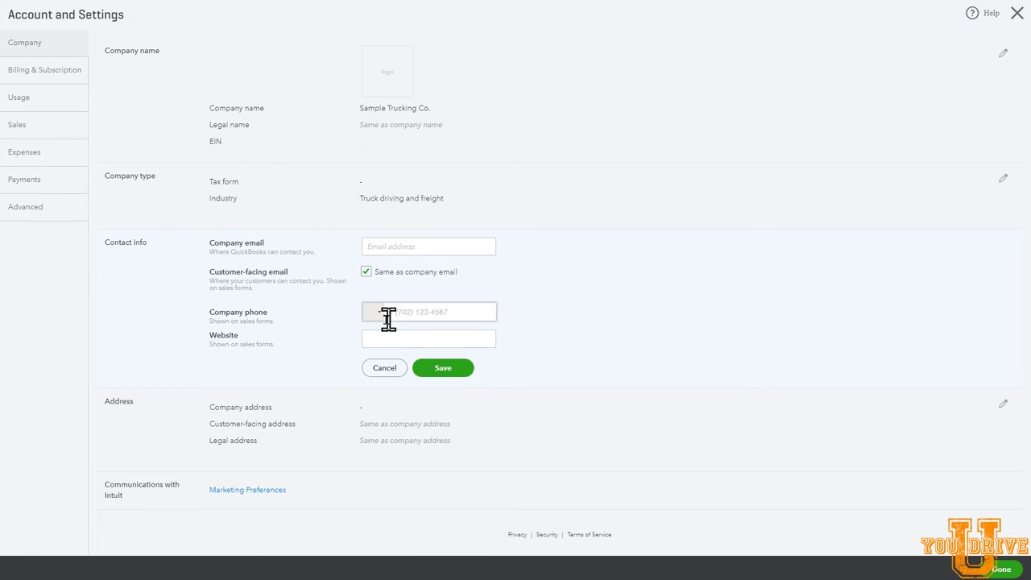
Step: Save the company contact info and close Account and Settings, returning to the dashboard
{"action": "left_click", "coordinate": [451, 370]}
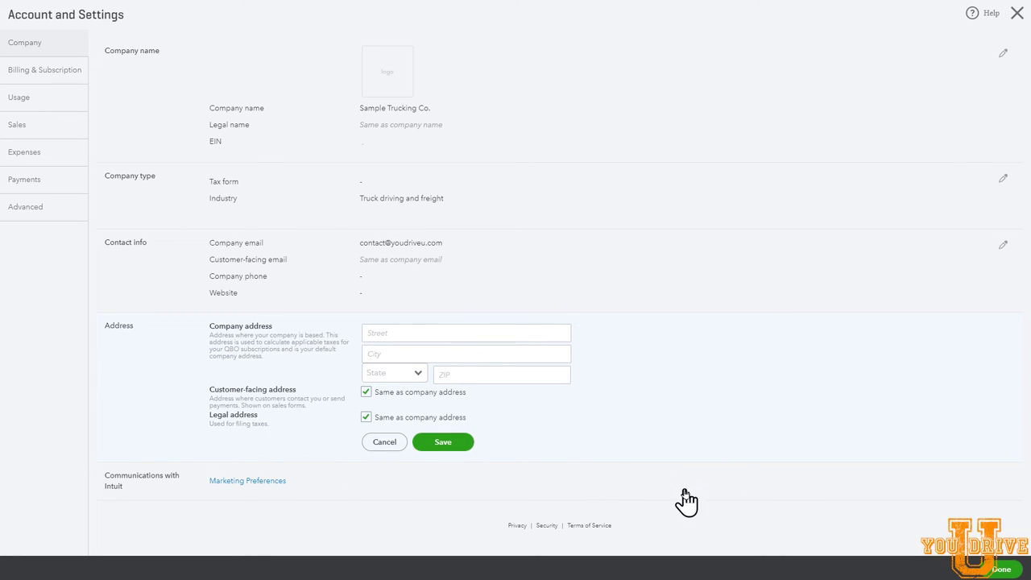
{"action": "left_click", "coordinate": [1016, 14]}
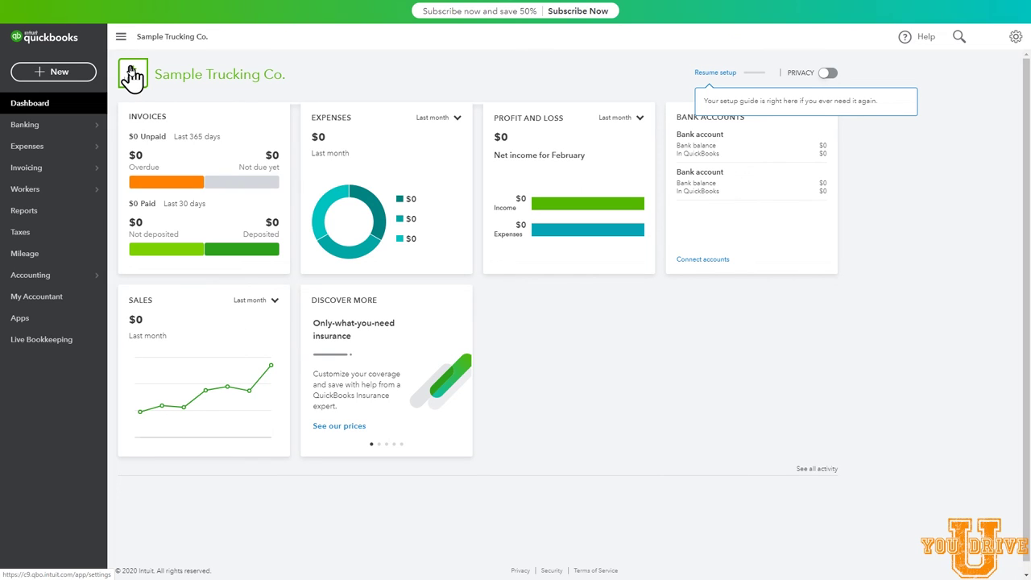
{"action": "left_click", "coordinate": [133, 77]}
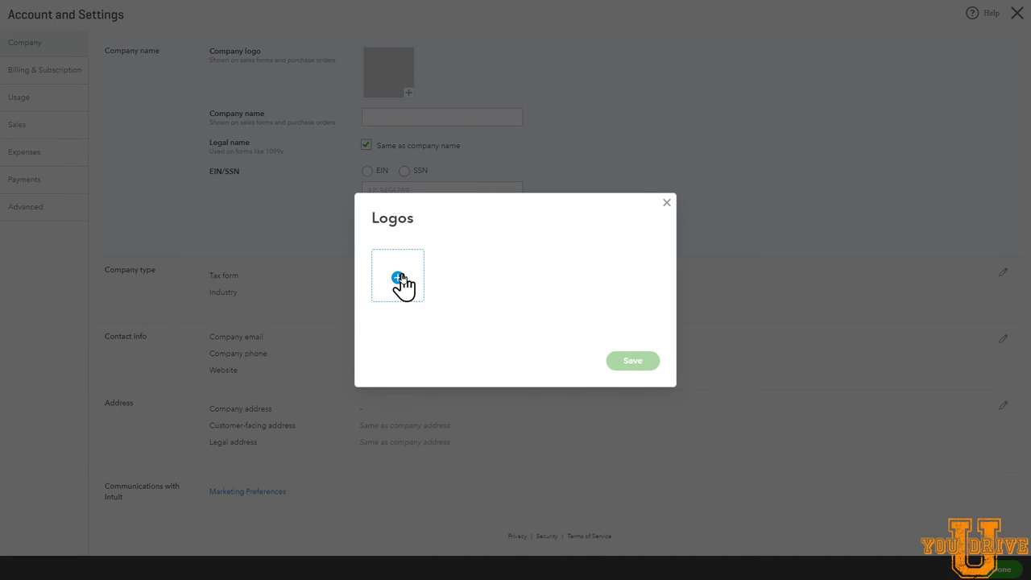
{"action": "left_click", "coordinate": [665, 205]}
{"action": "left_click", "coordinate": [1016, 20]}
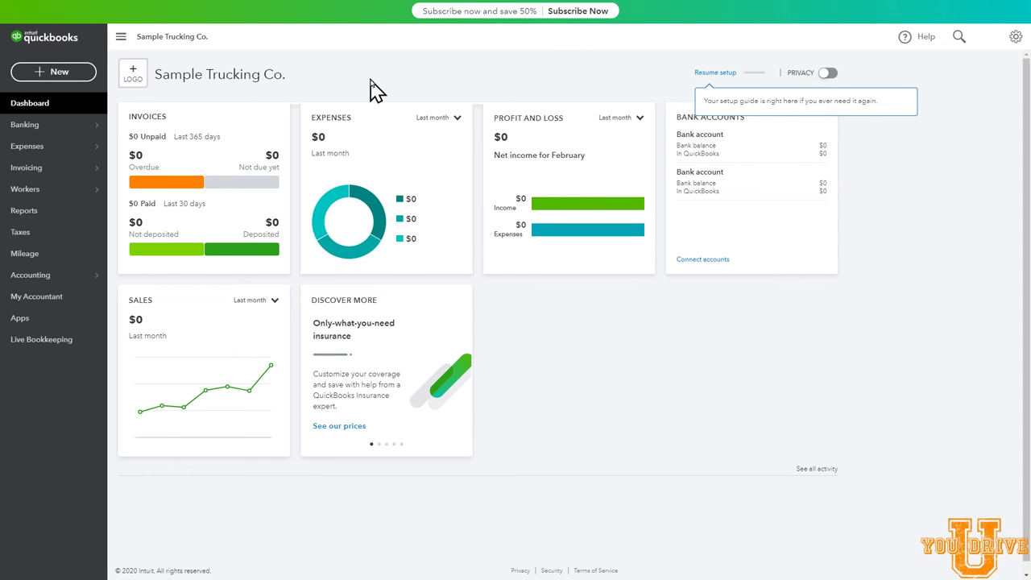
{"action": "mouse_move", "coordinate": [80, 176]}
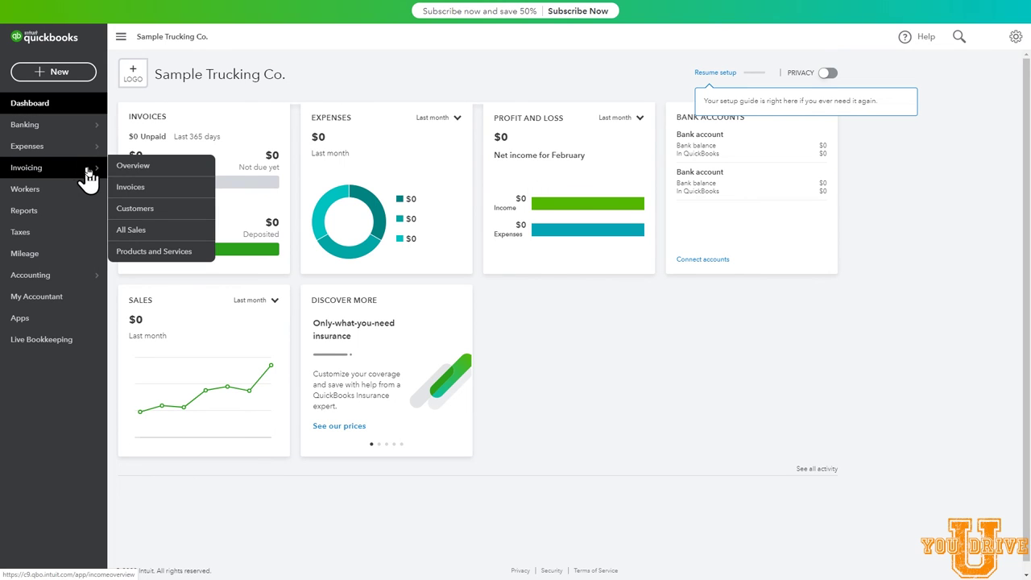